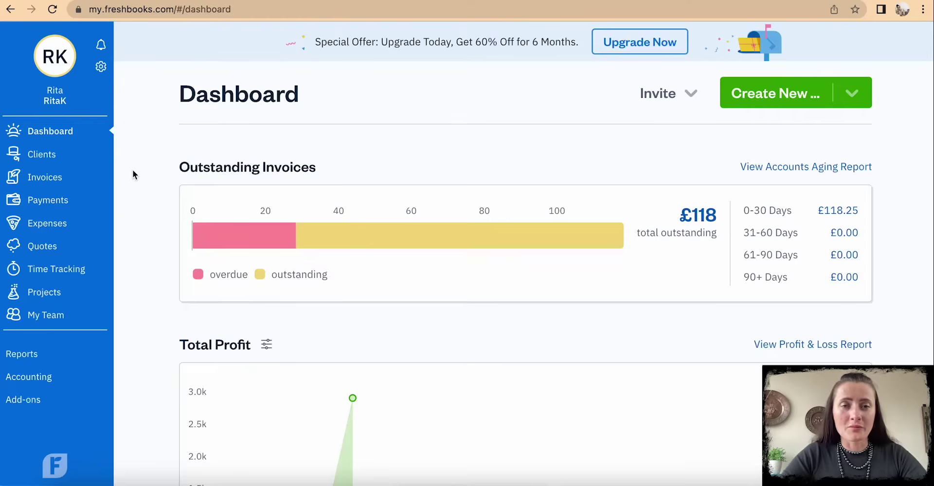
- Go to the Expenses section from the dashboard sidebar
click(55, 226)
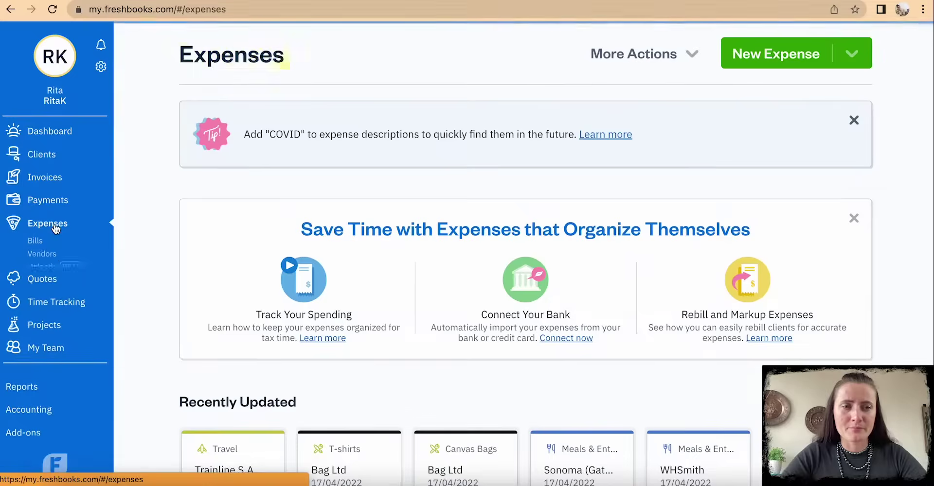
- Upload 'Receipt - Sonoma Meal £16.35.png' from Downloads to Uploads and check it scanned
click(51, 269)
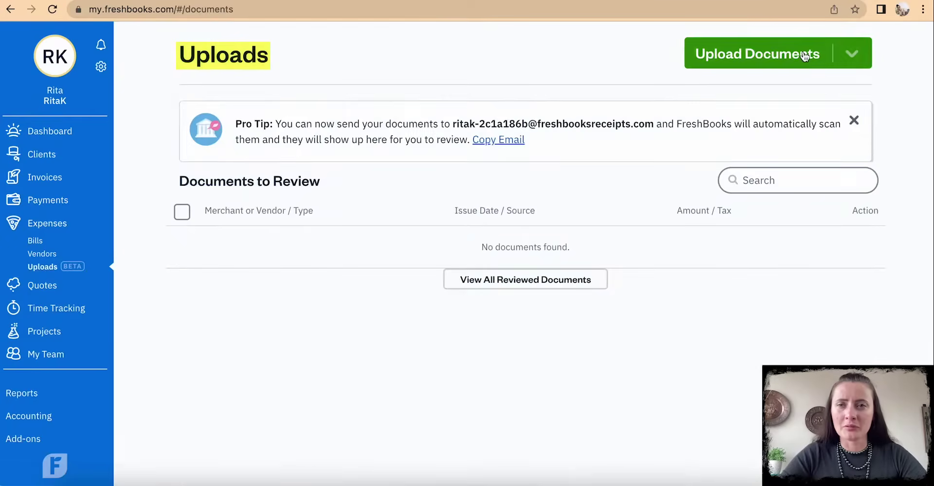
click(805, 56)
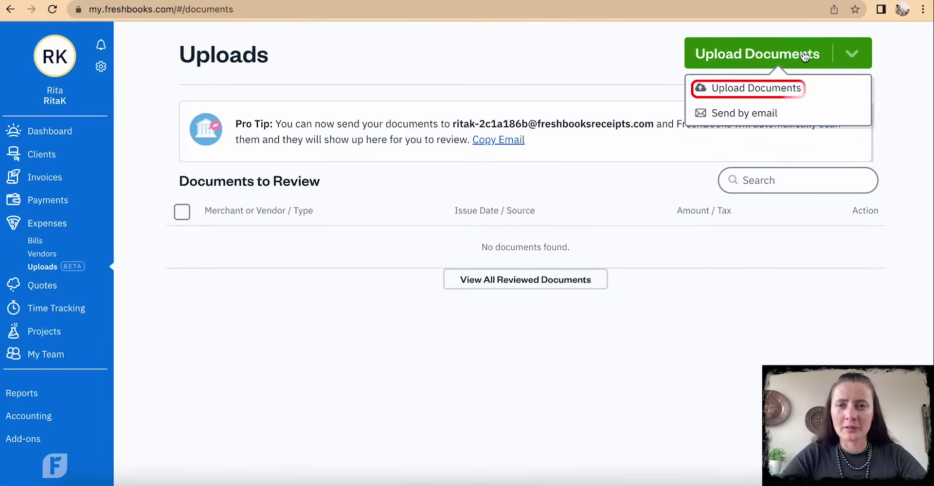
click(778, 89)
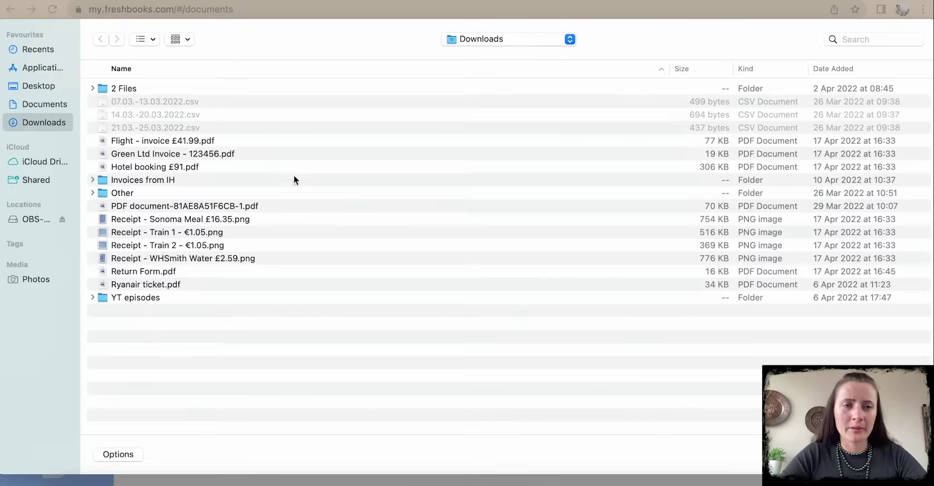
click(182, 219)
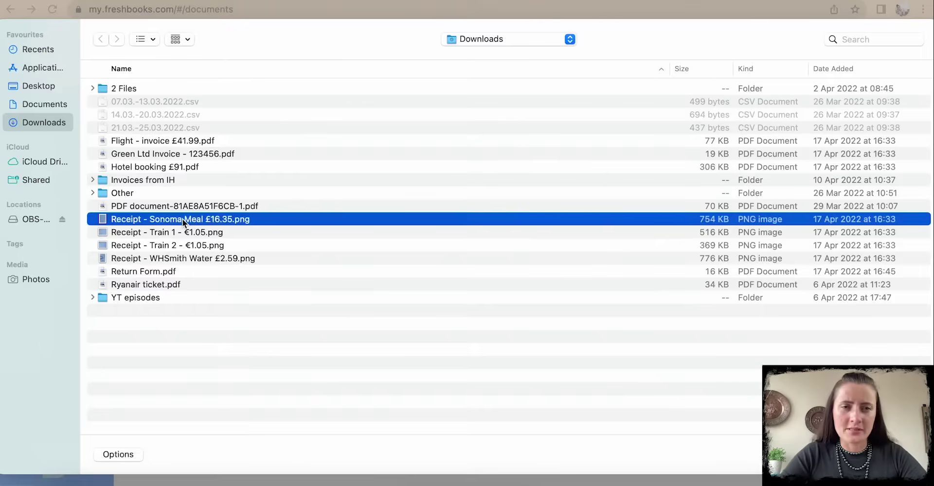
key(Return)
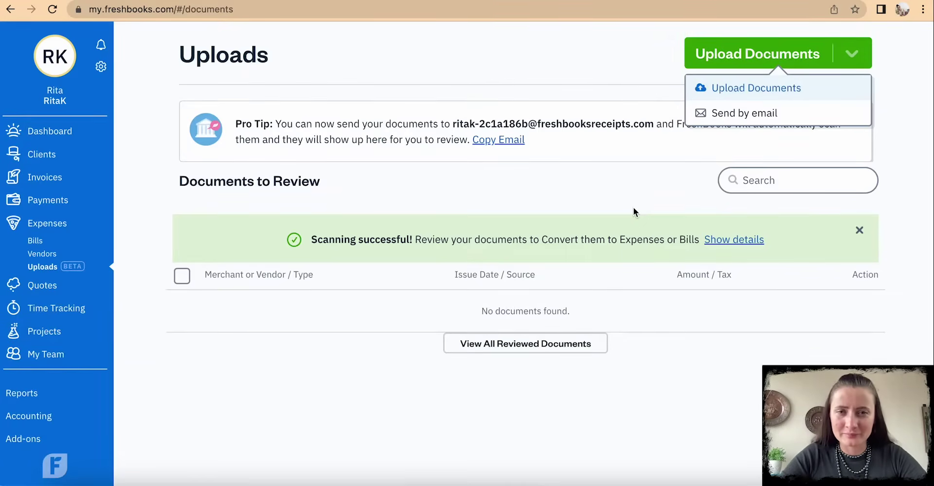
click(722, 242)
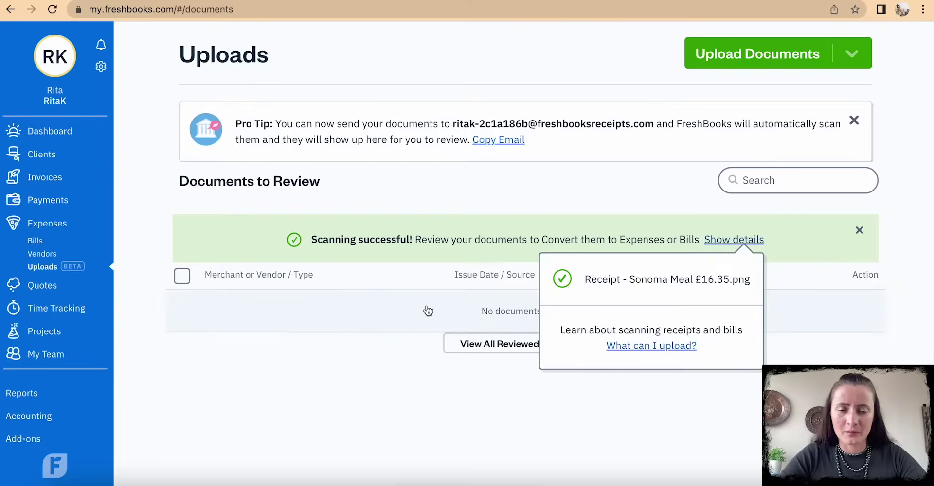
- Open the scanned Gatwick Airport £16.35 receipt on its Review page
click(388, 313)
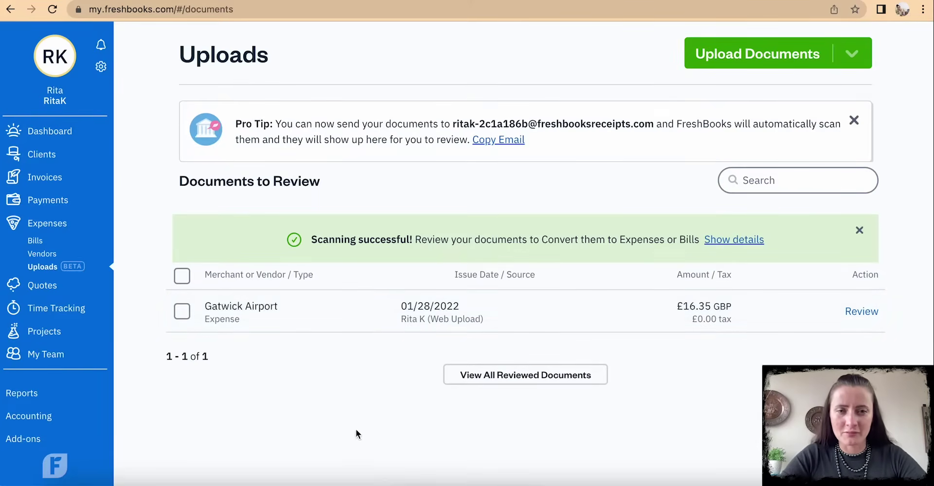
click(870, 314)
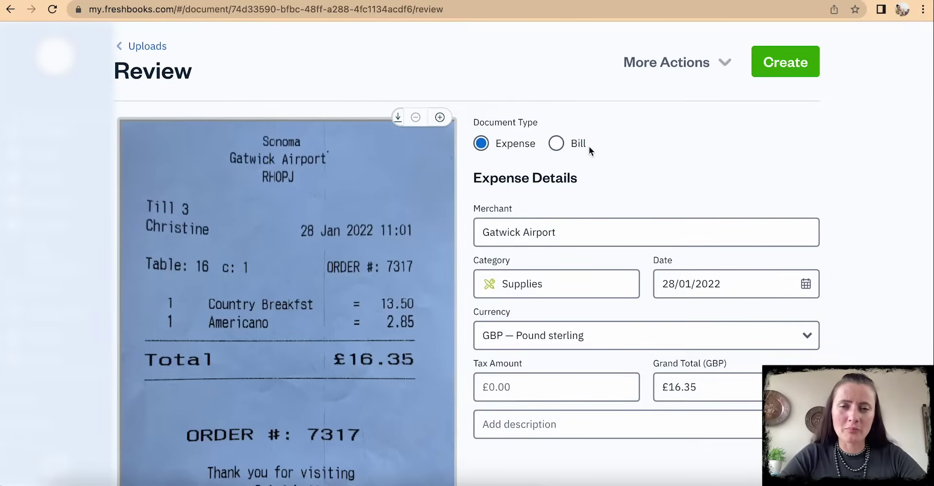
scroll(588, 146, down, 2)
scroll(589, 148, up, 1)
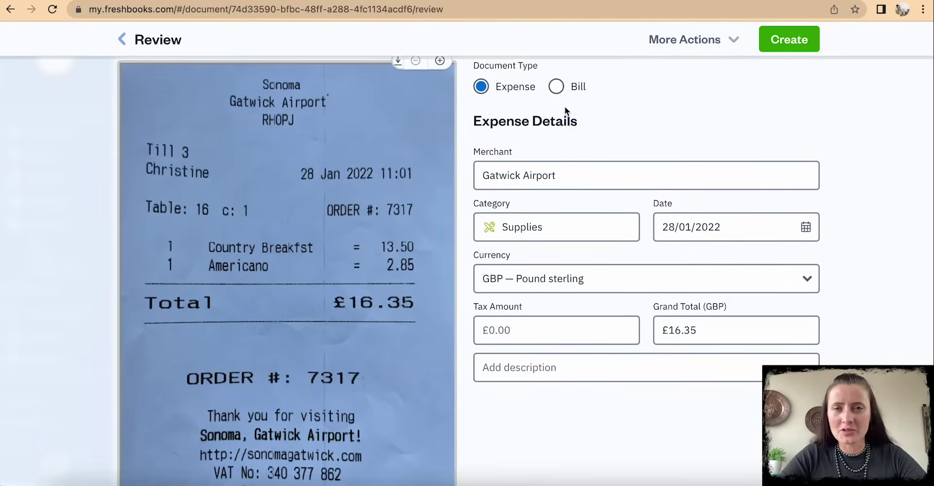
click(557, 90)
scroll(673, 243, down, 5)
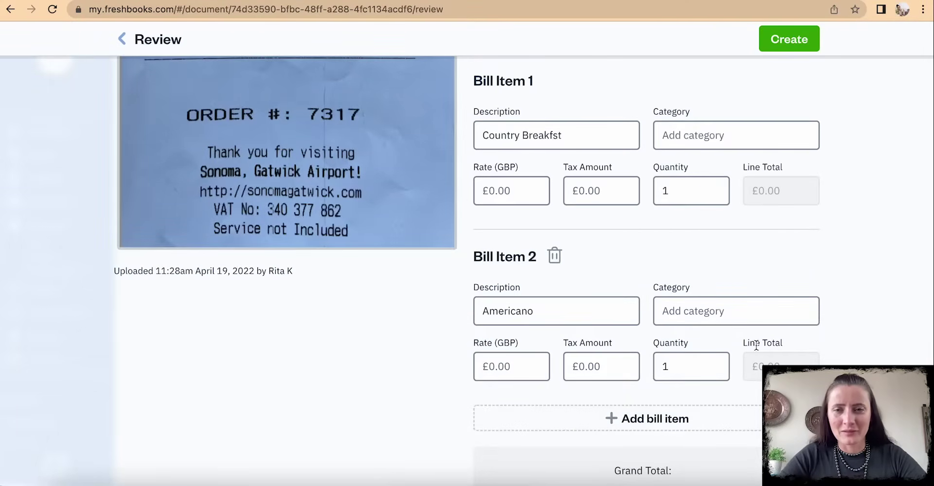
scroll(756, 346, up, 4)
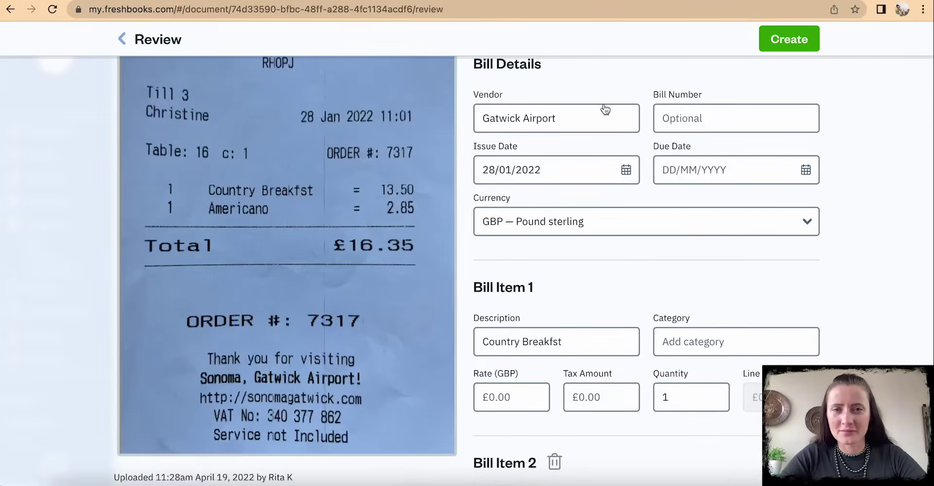
scroll(600, 398, down, 3)
scroll(600, 398, up, 5)
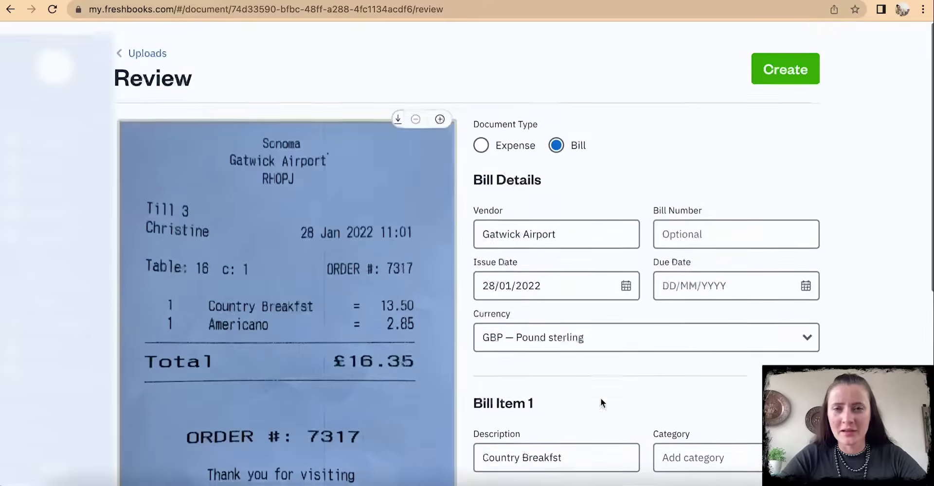
click(501, 148)
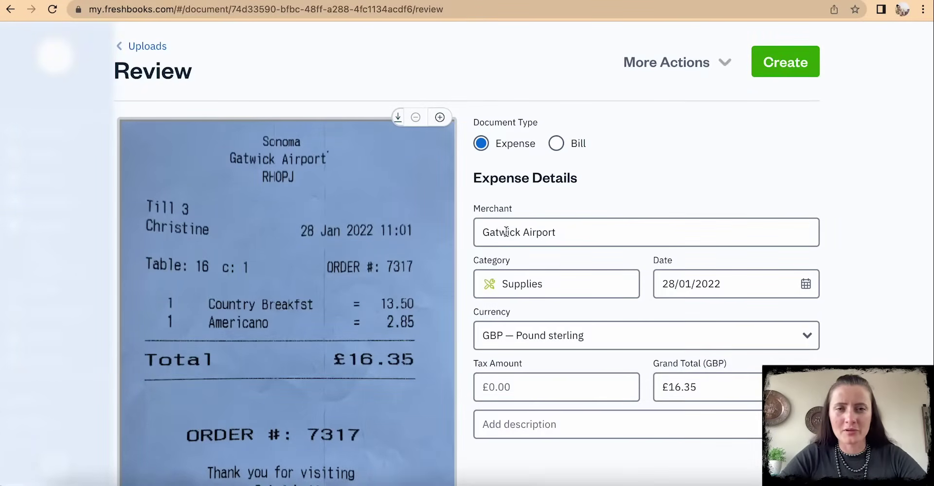
- Set the merchant to Sonoma - Gatwick Airport and the category to Meals & Entertainment
click(483, 236)
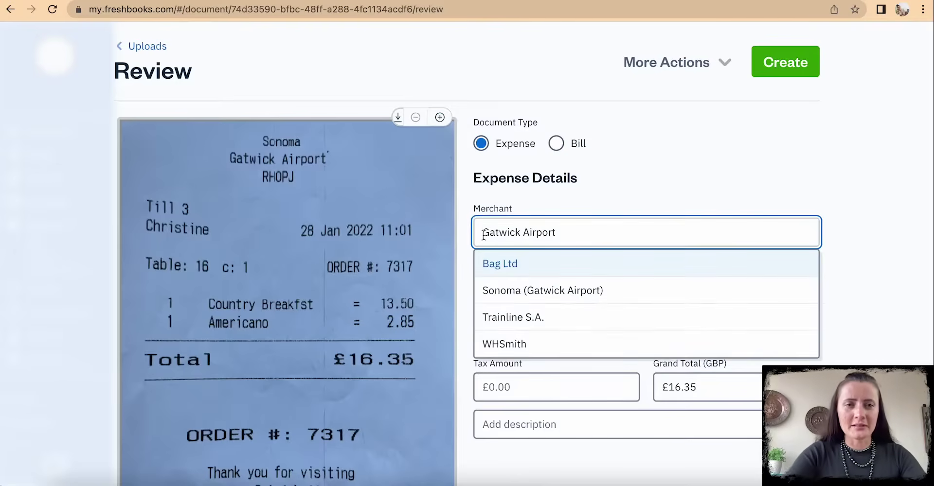
text(S)
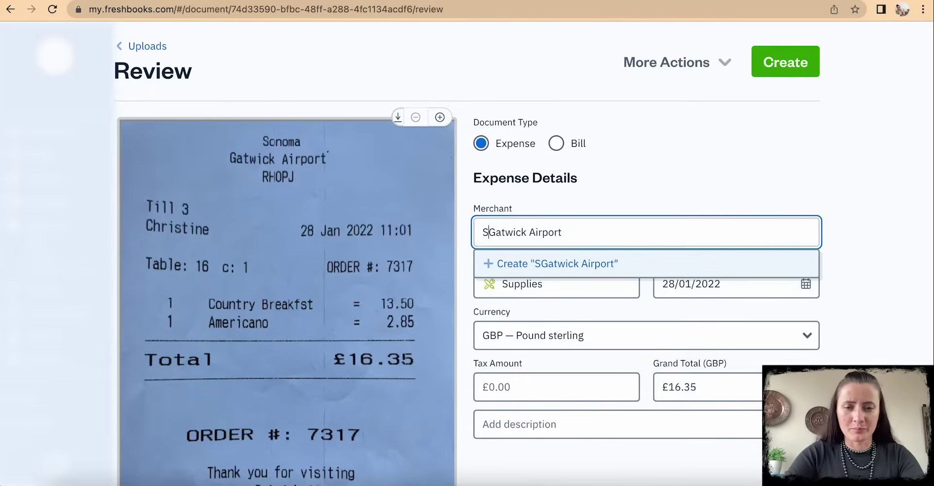
text(ob)
text(oma)
text( -)
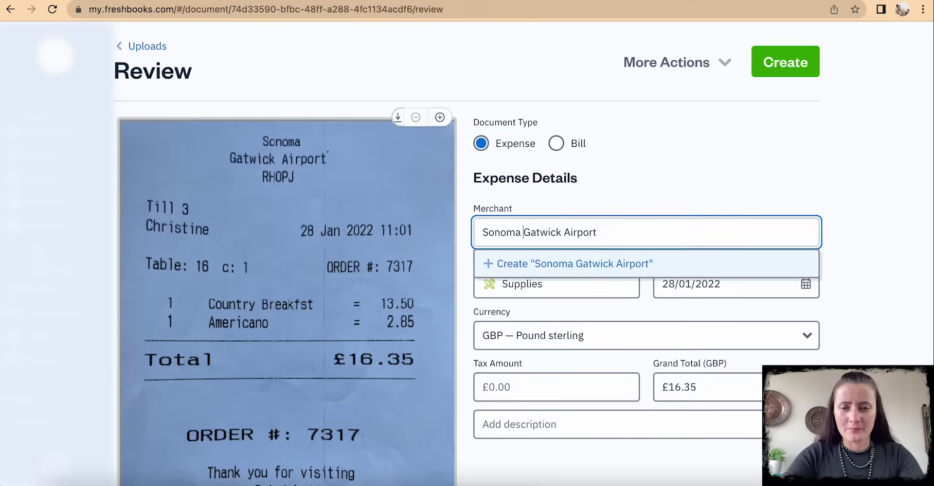
click(522, 260)
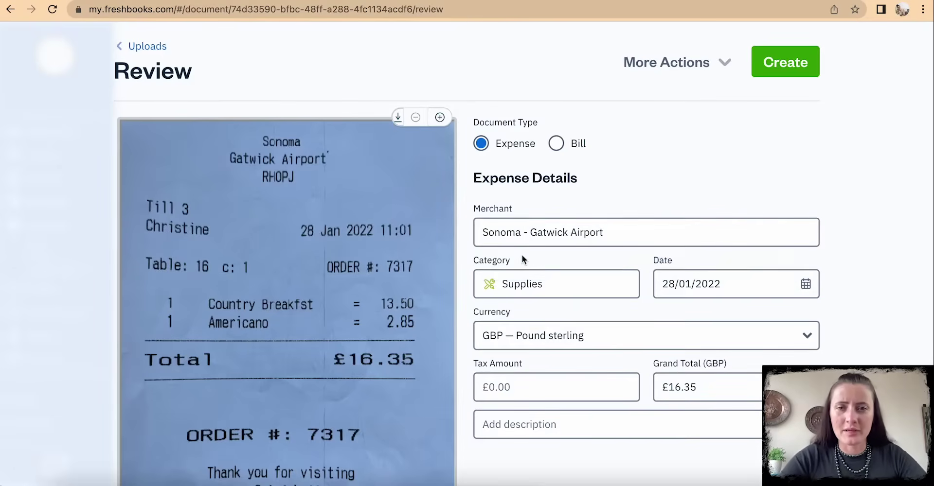
click(570, 284)
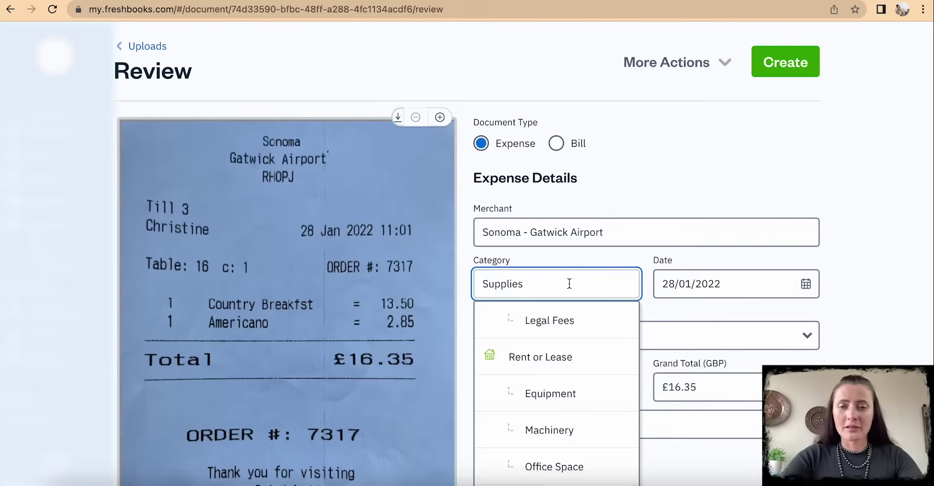
key(BackSpace)
key(BackSpace)
key(BackSpace)
key(BackSpace)
key(BackSpace)
key(BackSpace)
key(BackSpace)
key(BackSpace)
text(me)
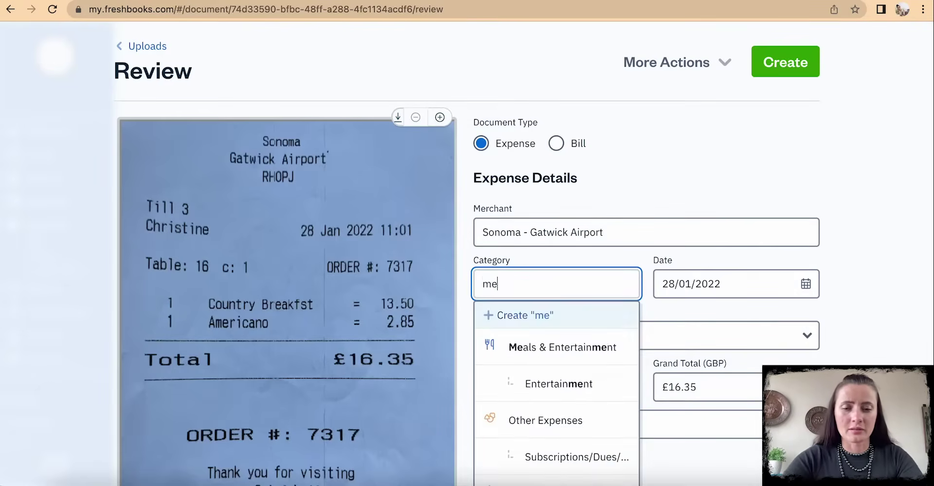
text(al)
click(594, 347)
- Keep date 28/01/2022 and total £16.35, adding the description 'On way to Supplier Meeting'
click(718, 290)
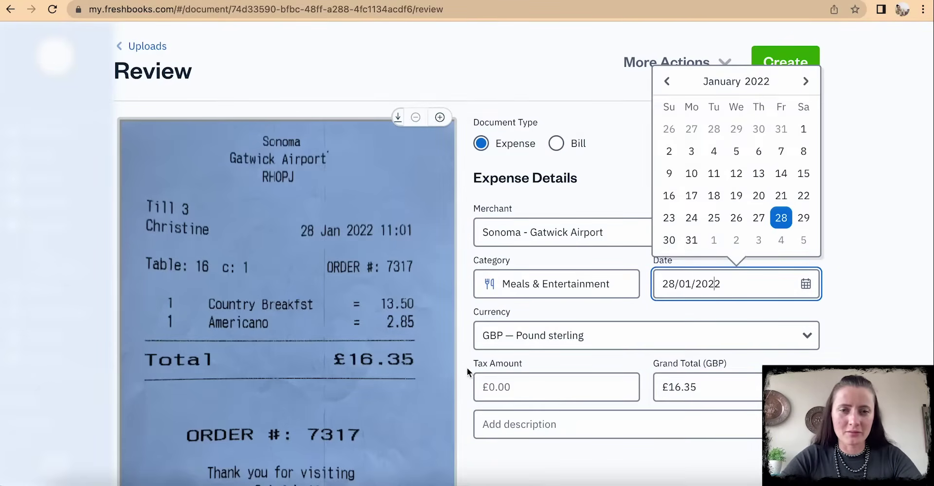
click(467, 368)
scroll(467, 367, down, 2)
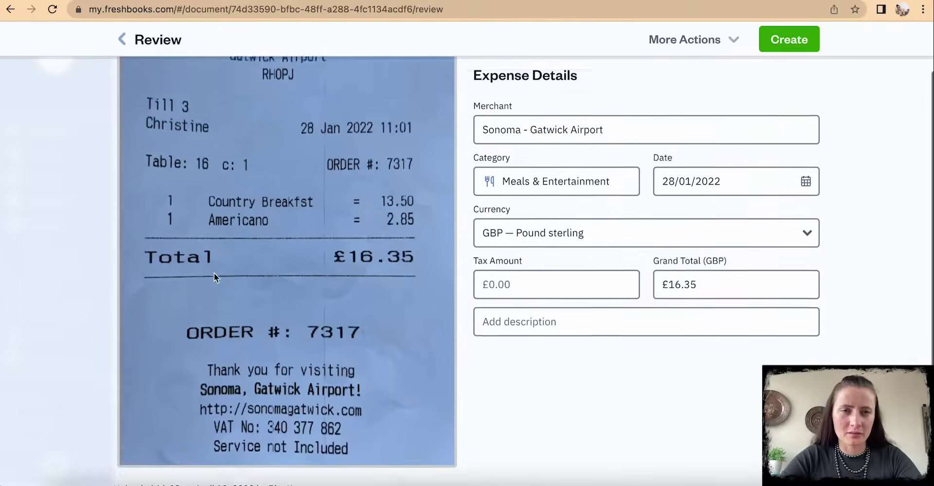
scroll(214, 273, up, 1)
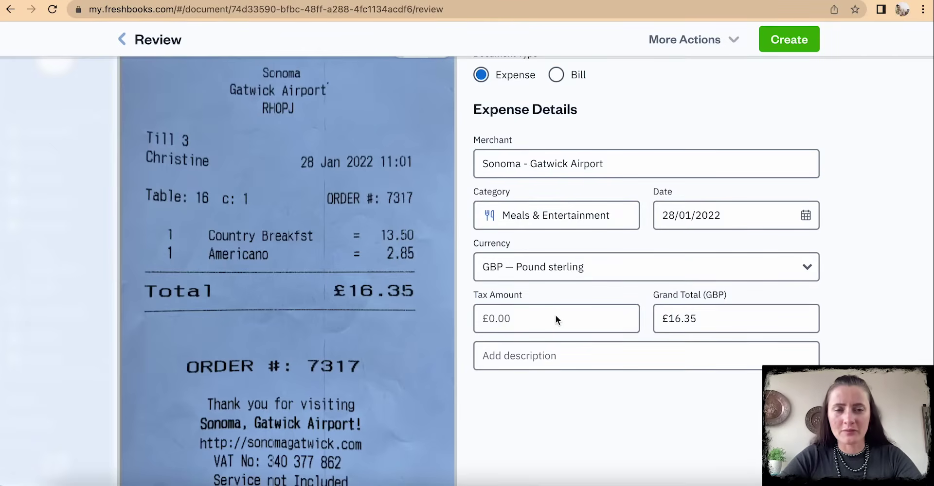
click(736, 319)
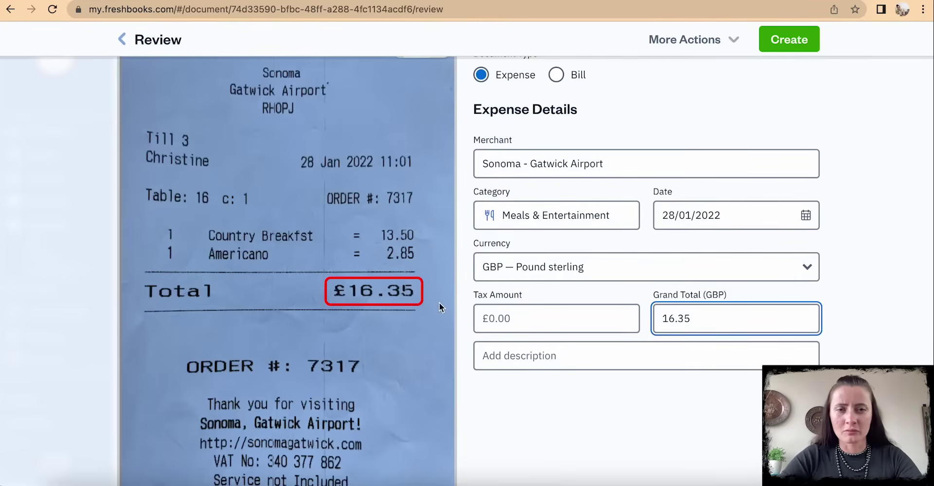
click(503, 355)
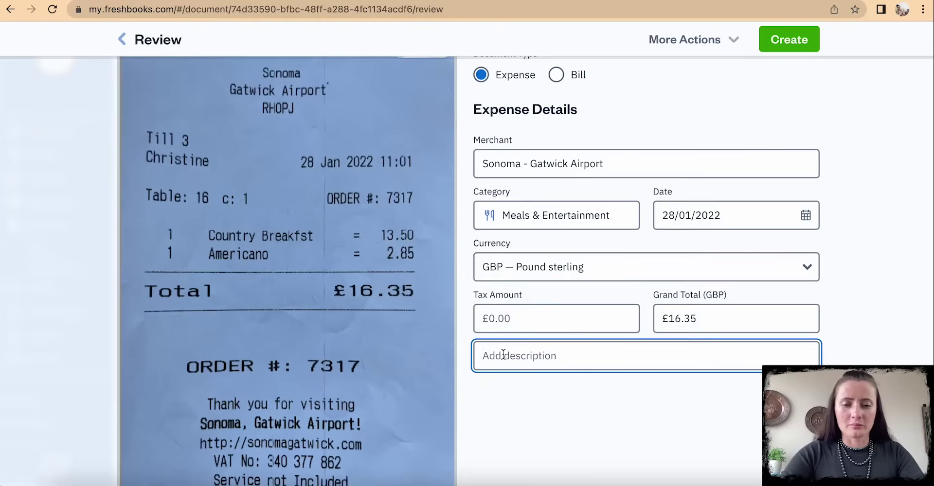
text(On way to Supplier Meeting)
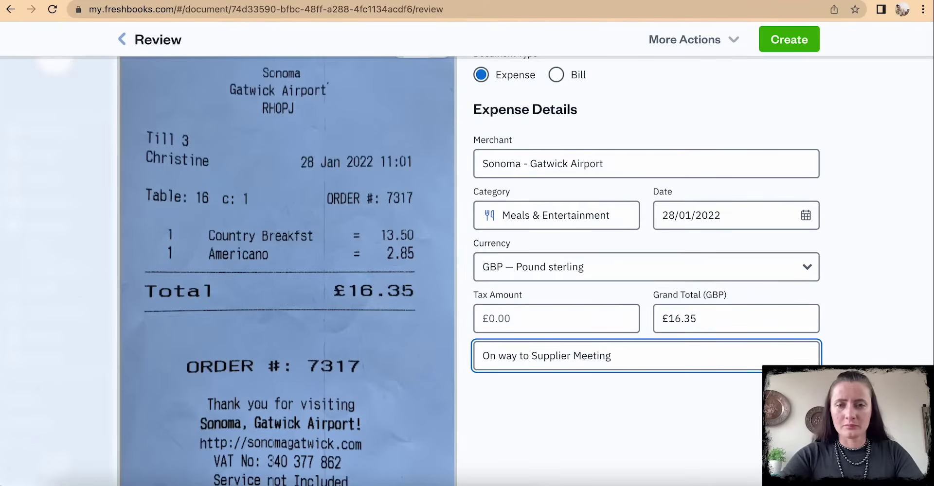
scroll(715, 106, up, 3)
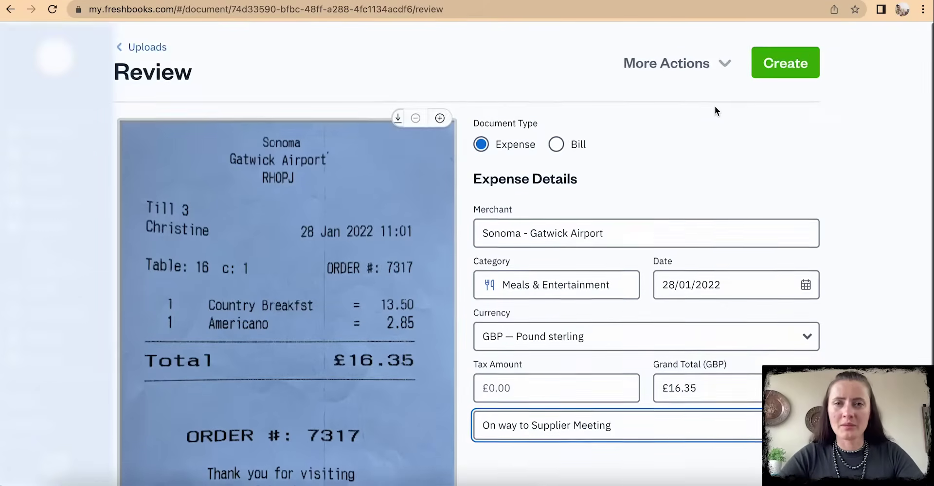
- Create the Sonoma - Gatwick Airport expense and check it's listed at £16.35 under All Expenses
click(775, 66)
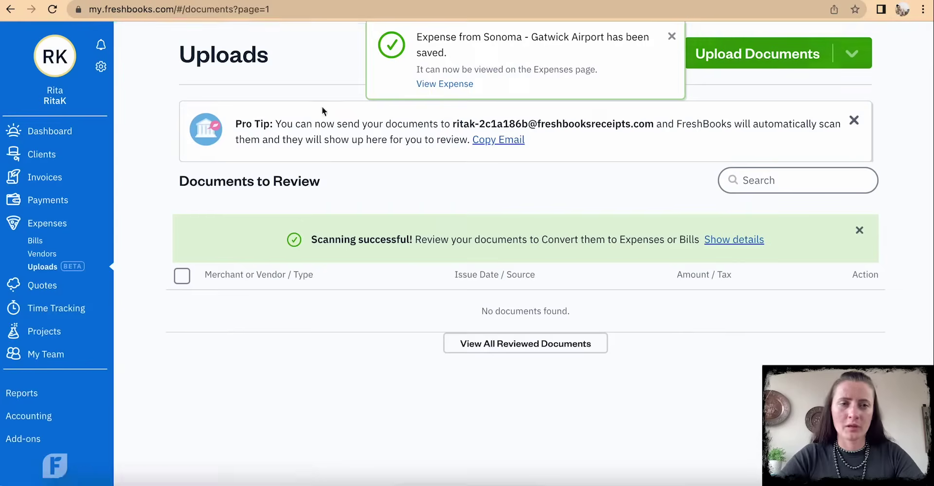
click(54, 226)
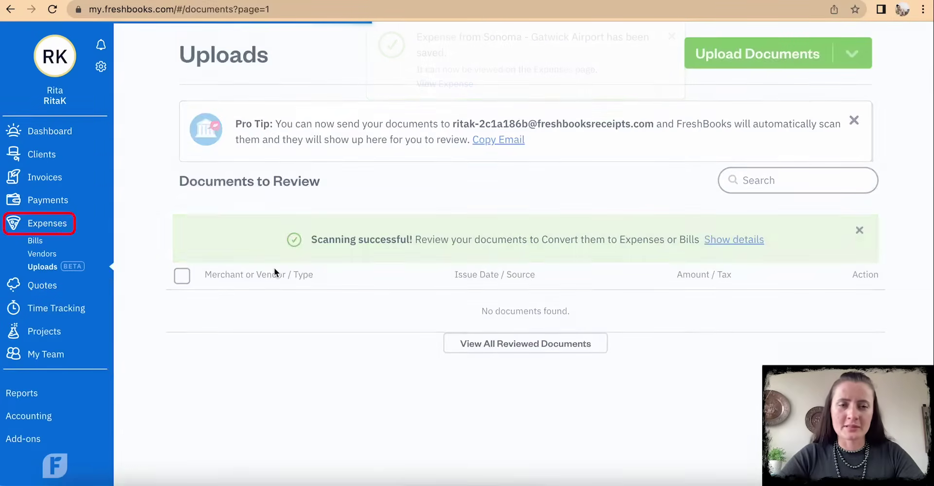
scroll(275, 272, down, 10)
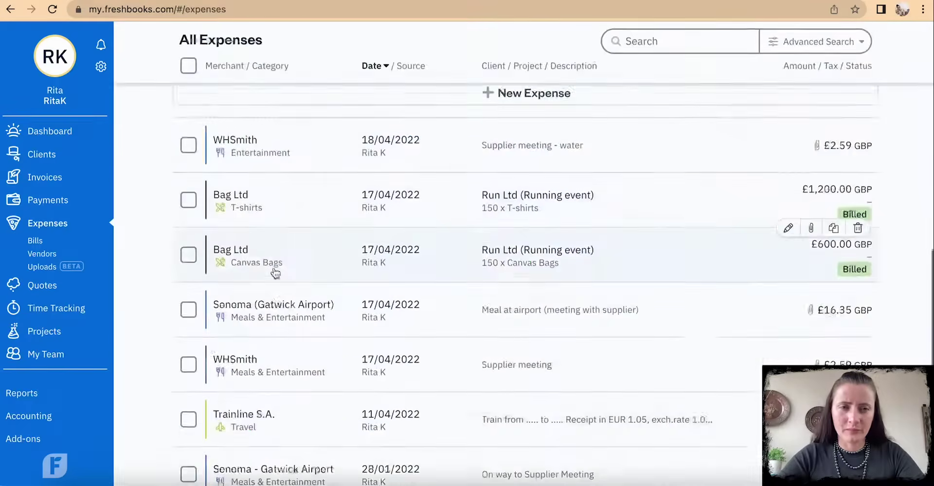
scroll(275, 273, down, 3)
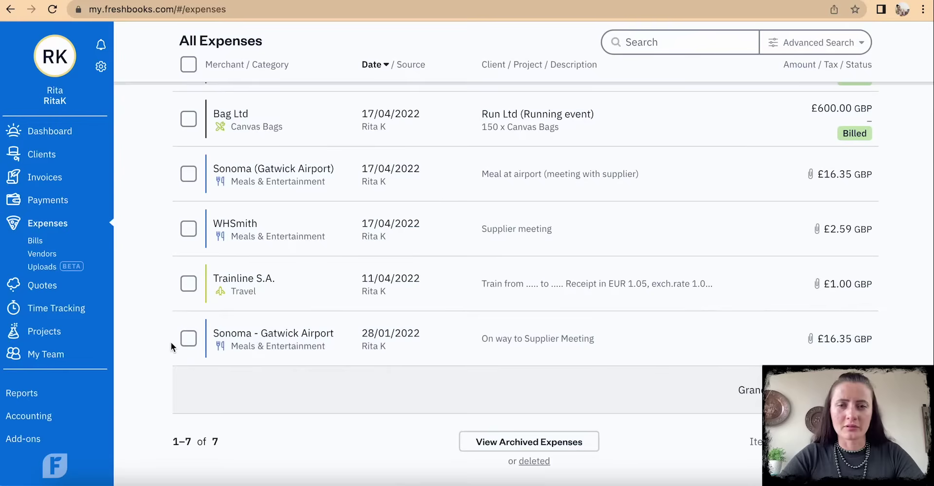
click(39, 267)
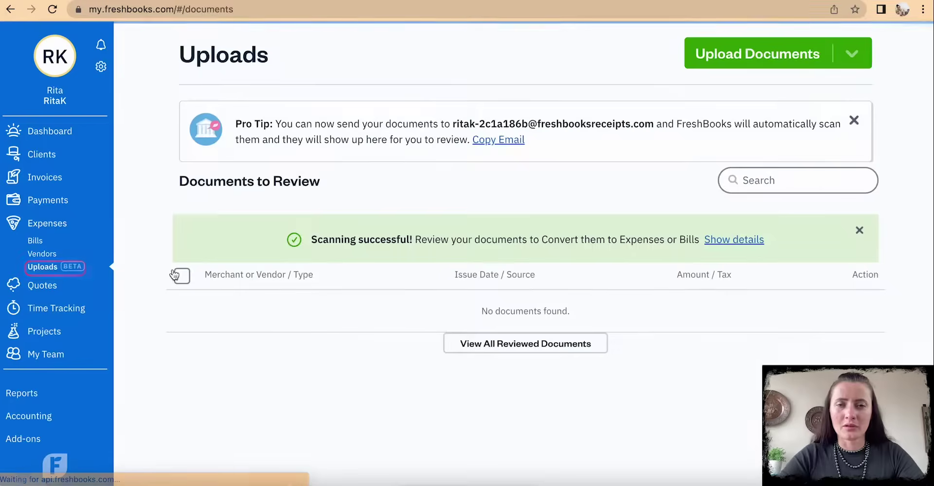
- Copy the receipts email address from the Uploads Pro Tip and switch to Gmail
drag(451, 123, 655, 121)
key(ctrl+c)
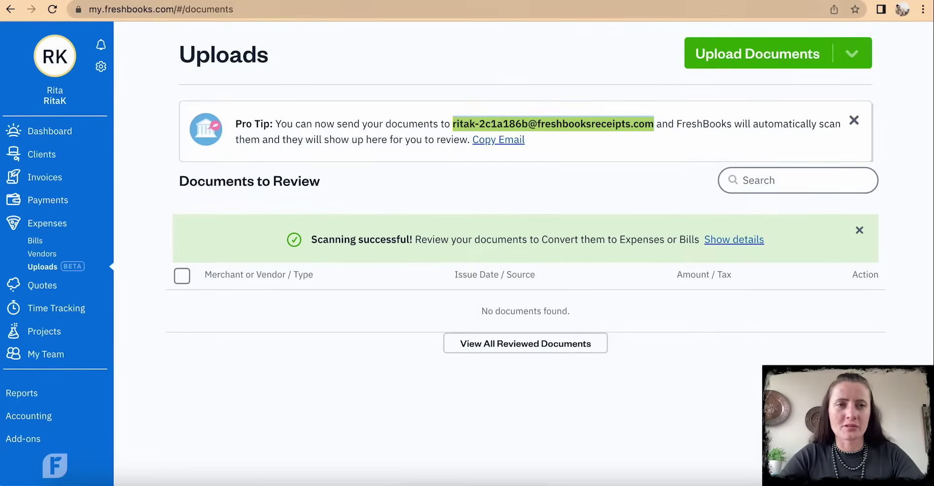
key(ctrl+Tab)
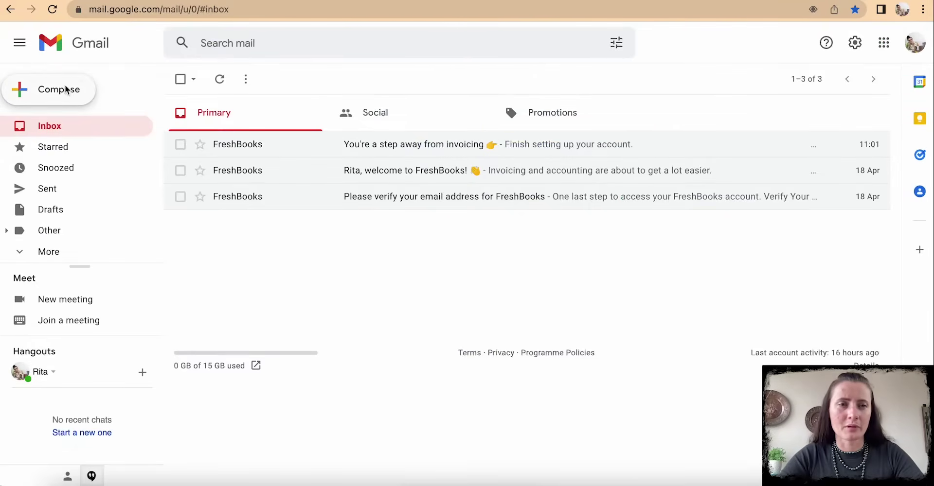
- Email the WHSmith Water £2.59 PNG to the FreshBooks receipts address with subject 'Receipt'
click(64, 97)
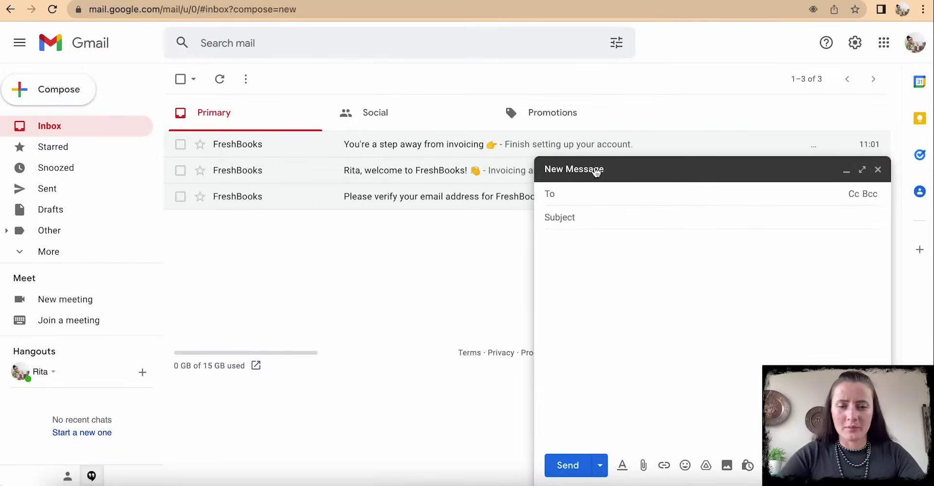
key(ctrl+v)
click(631, 219)
text(Receipt)
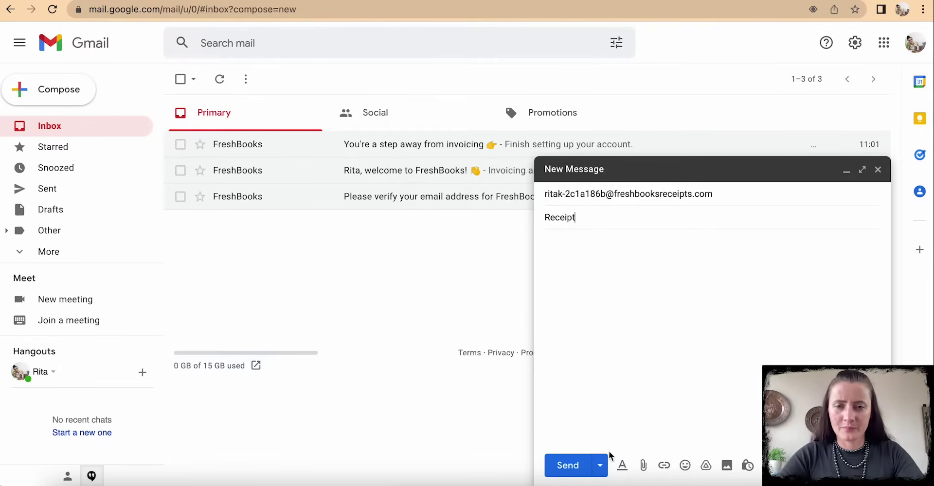
click(643, 466)
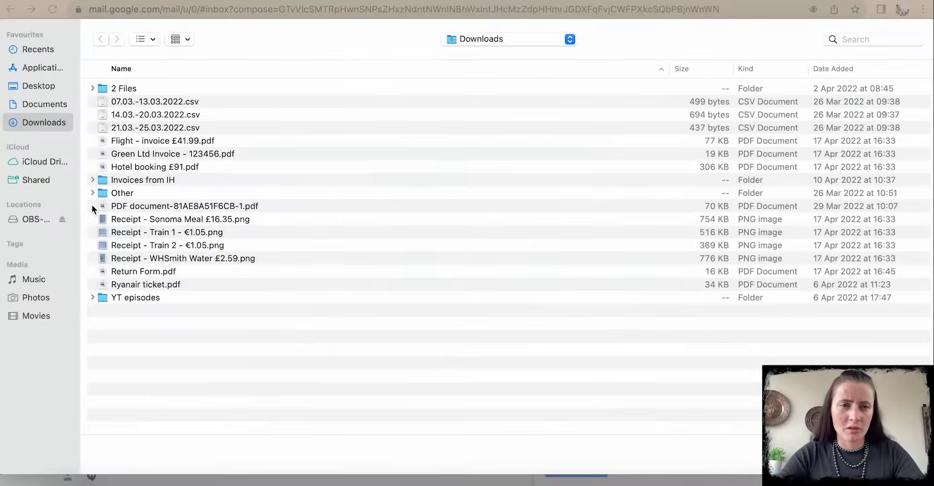
click(124, 258)
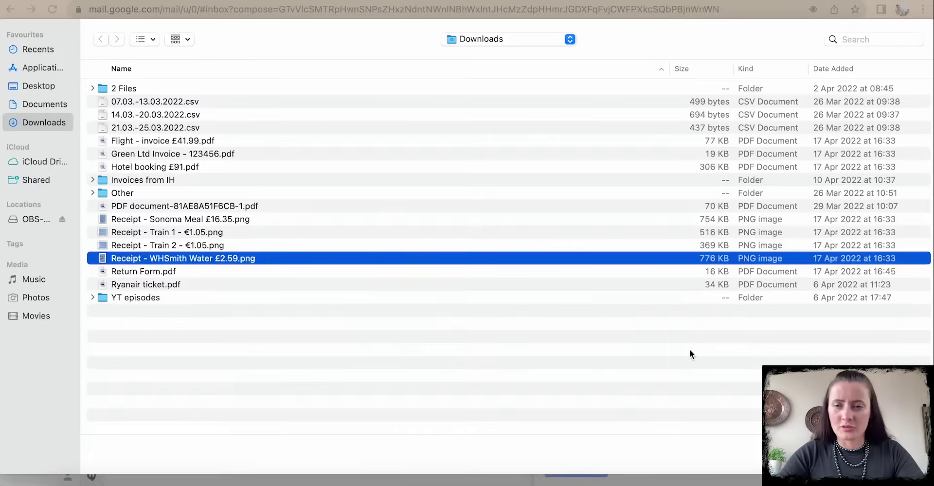
key(Return)
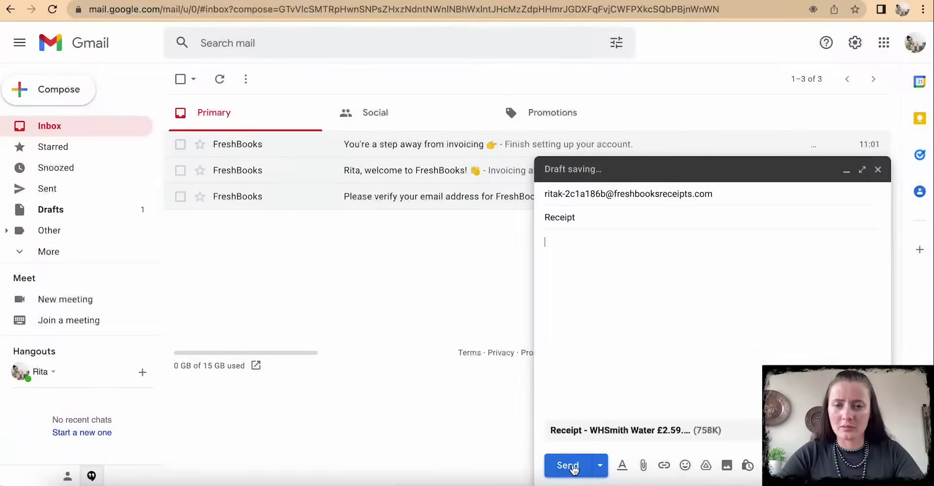
click(573, 465)
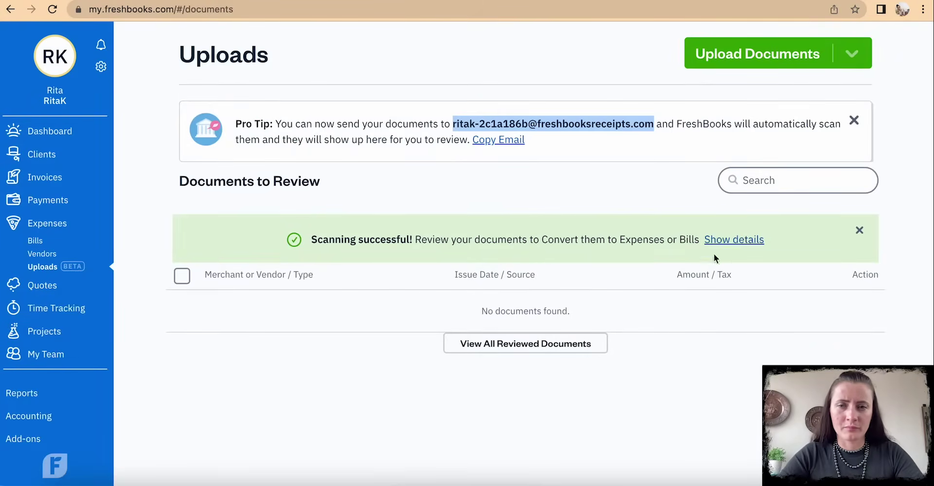
- Dismiss the scan details, refresh Expenses, and open the emailed WHSmith £2.59 receipt for review
click(727, 241)
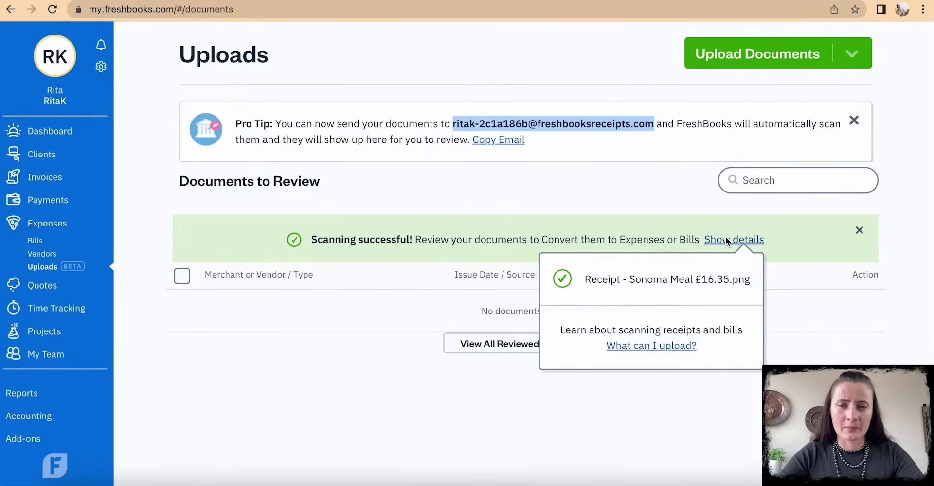
click(661, 185)
click(860, 233)
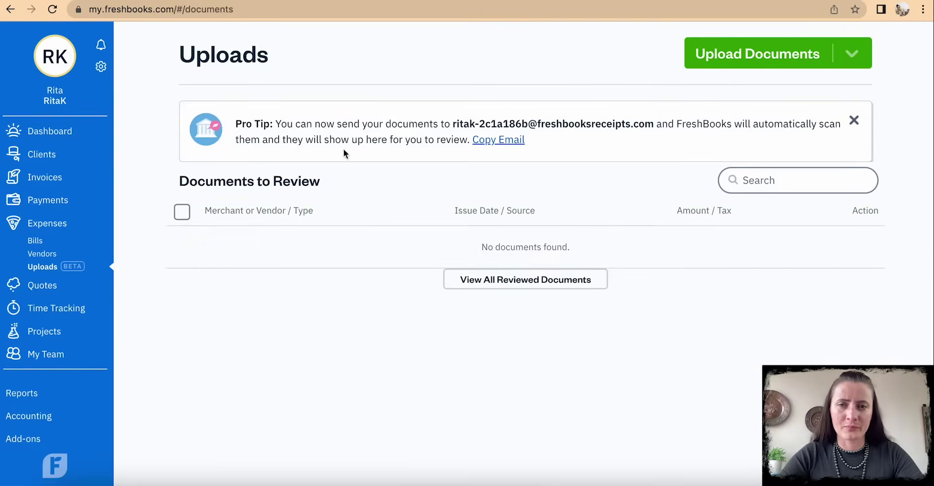
click(51, 228)
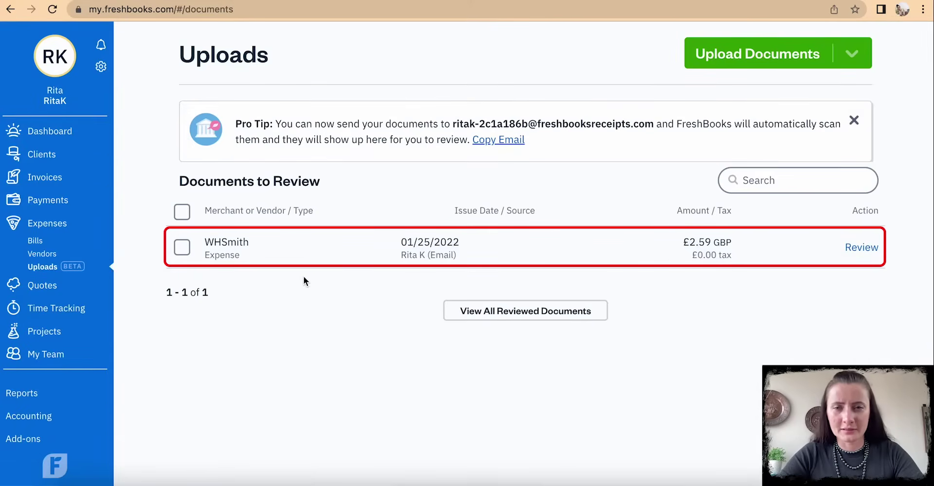
click(866, 250)
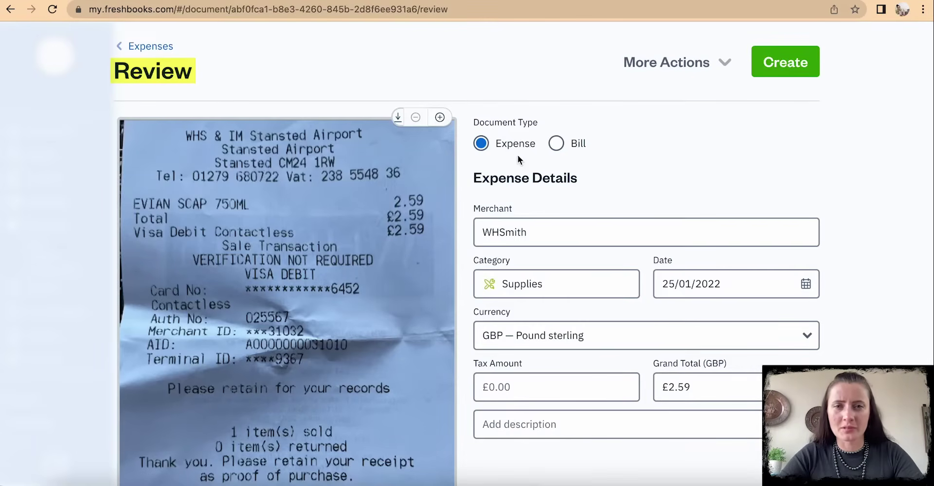
- Turn the document into a bill and categorise EVIAN SCAP 750ML as Meals & Entertainment
click(564, 144)
scroll(708, 206, down, 3)
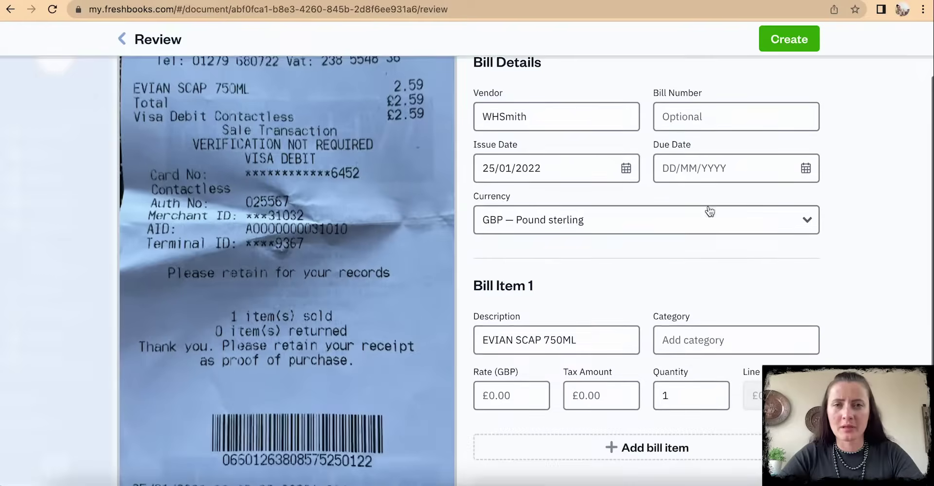
scroll(723, 397, down, 3)
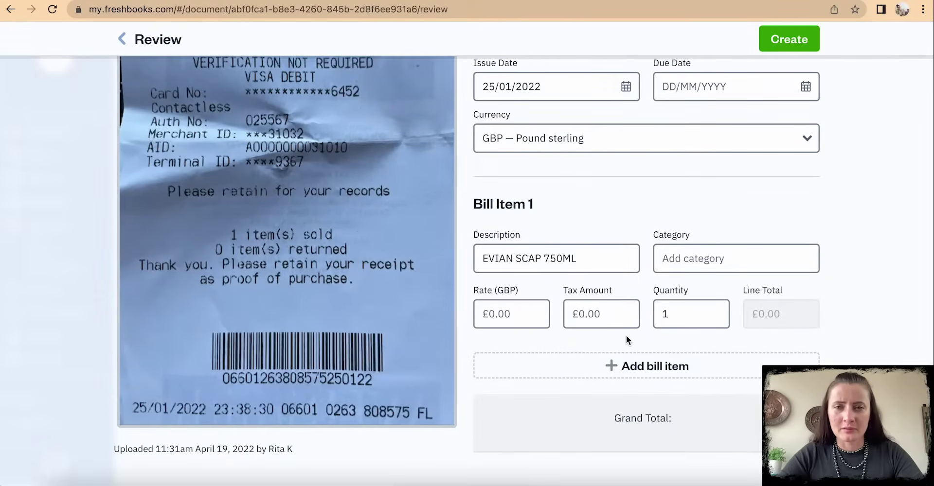
click(682, 267)
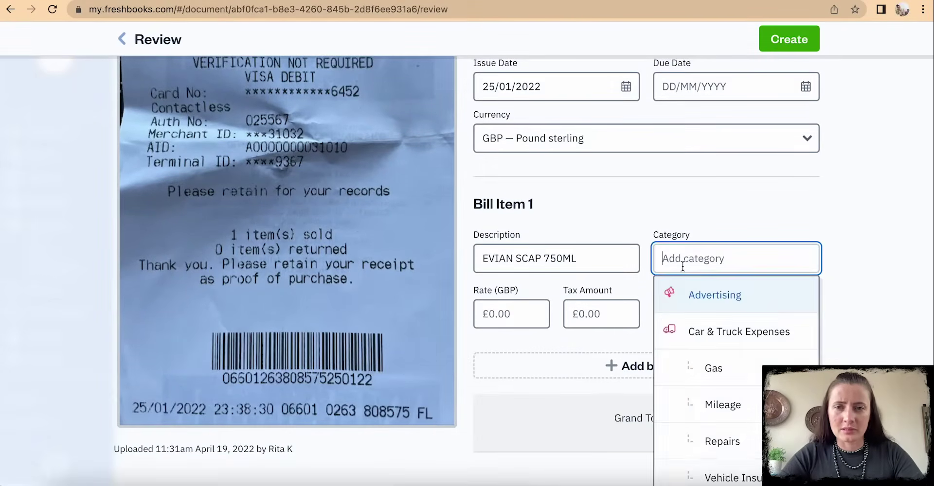
text(meal)
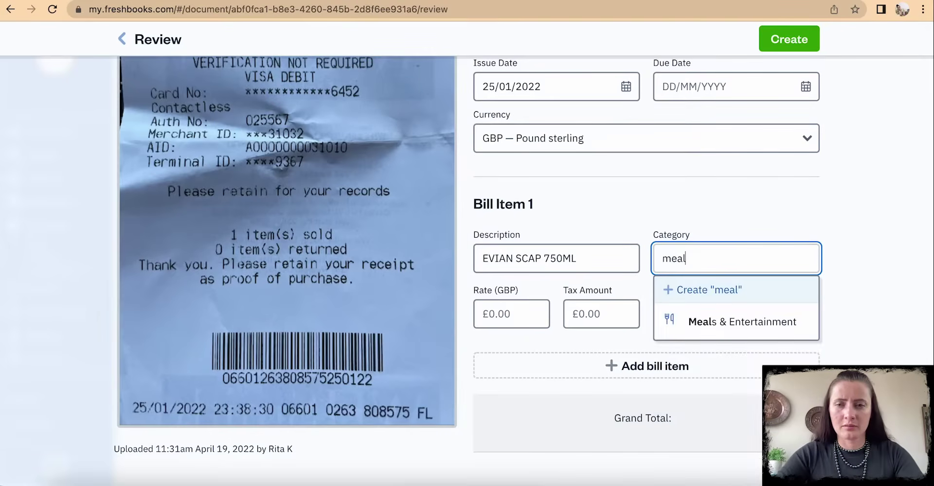
click(759, 335)
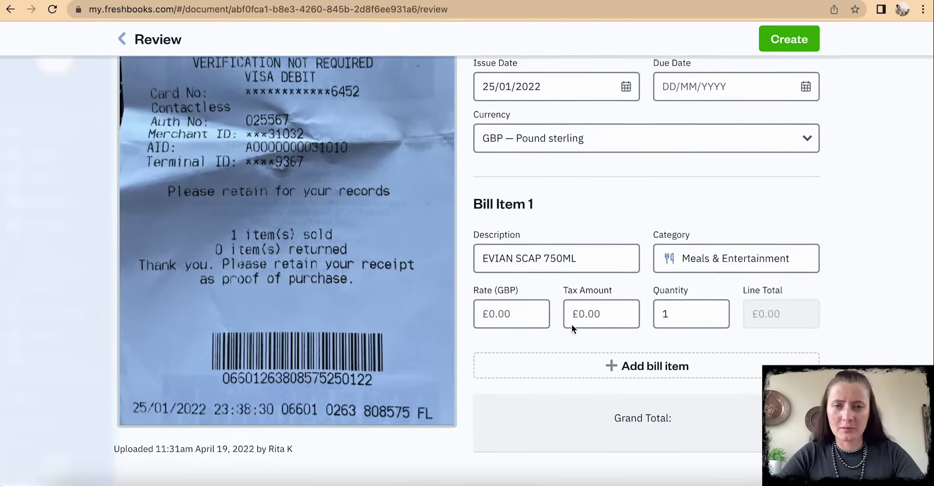
- Enter a rate of 2.59 for the EVIAN SCAP 750ML item
click(511, 316)
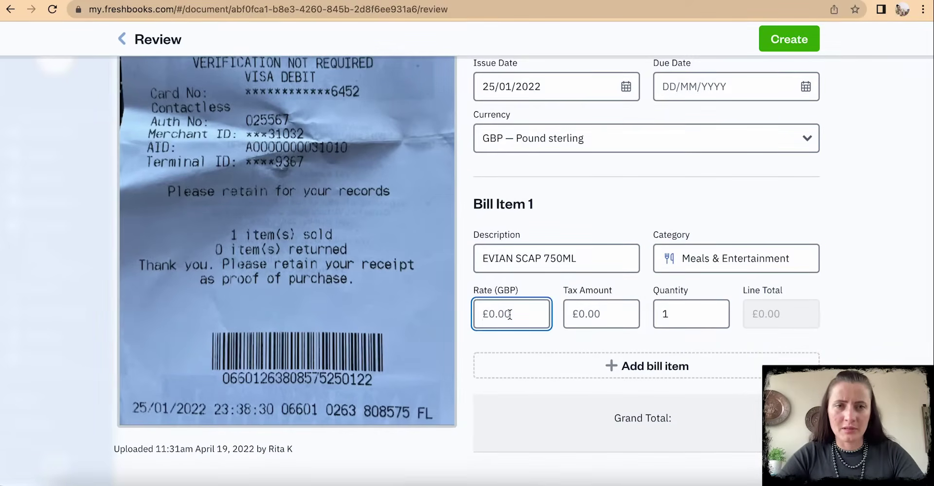
scroll(510, 315, up, 5)
scroll(510, 314, down, 5)
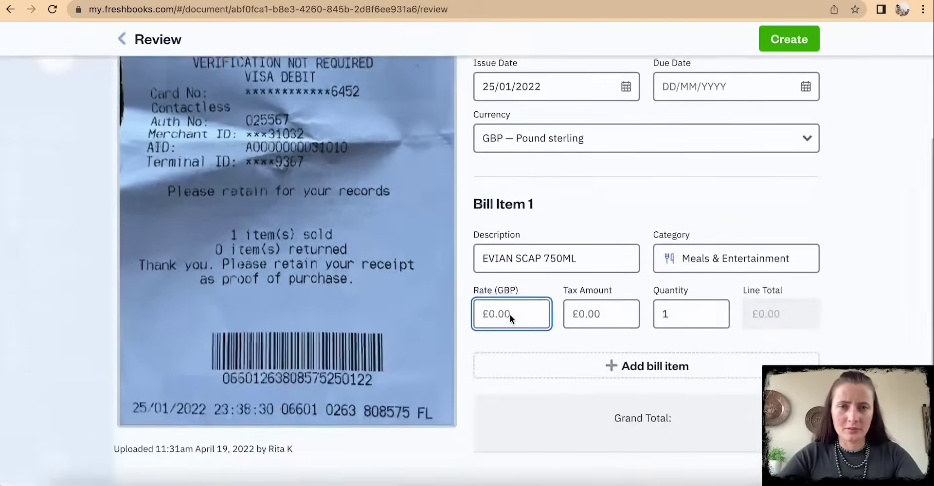
text(2.5)
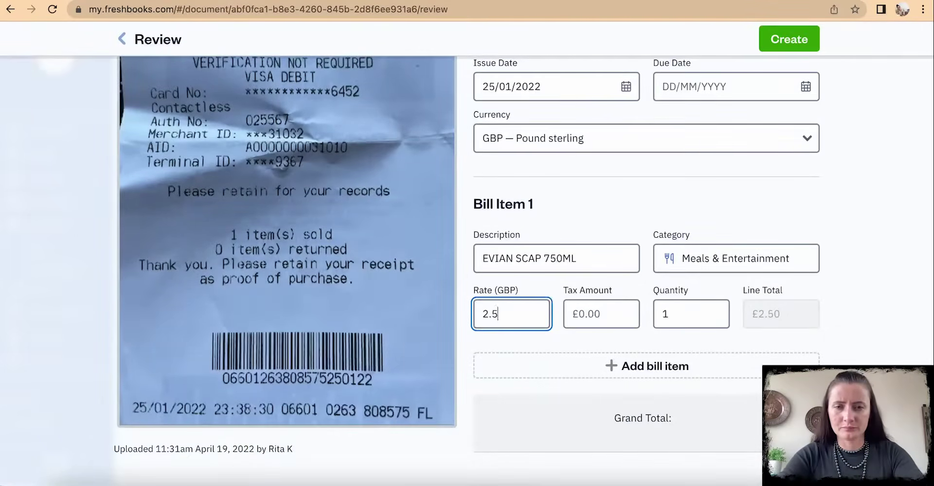
text(9)
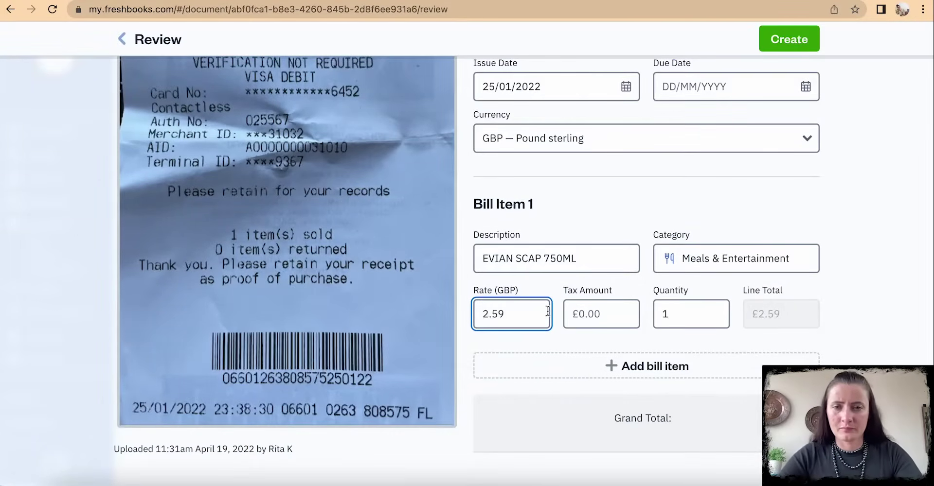
scroll(548, 310, up, 5)
scroll(548, 311, down, 5)
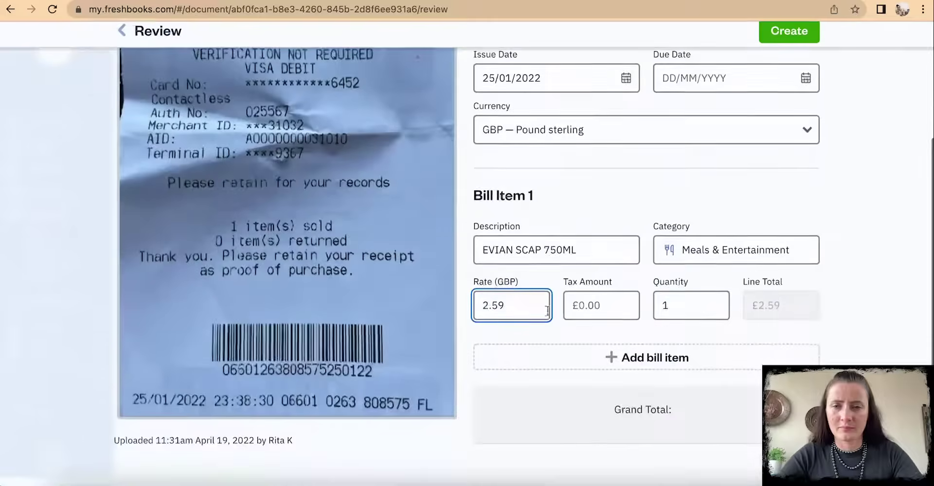
scroll(725, 248, up, 4)
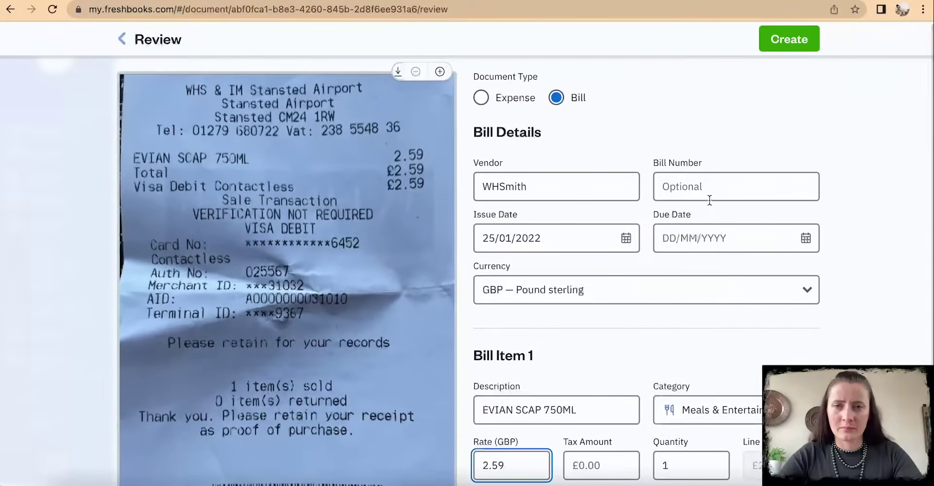
- Enter bill number 06601 for the WHSmith bill
click(707, 190)
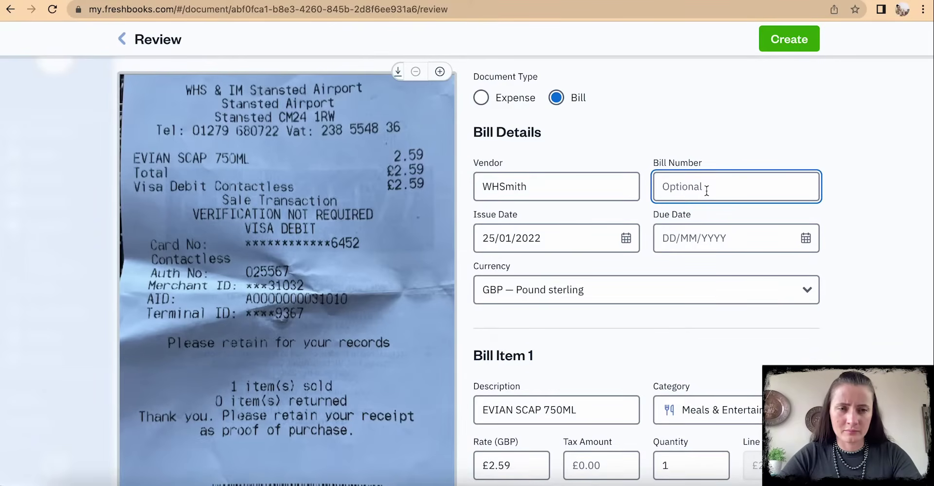
scroll(368, 234, down, 3)
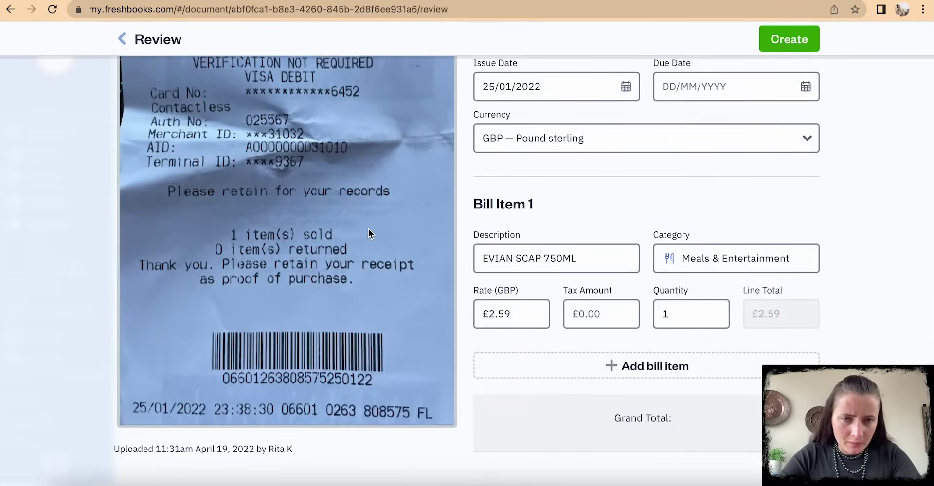
scroll(360, 419, up, 4)
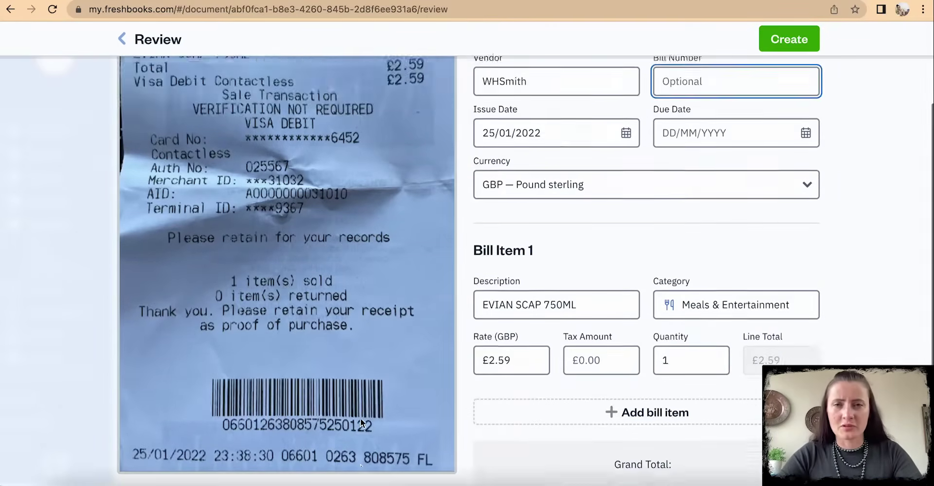
text(06601)
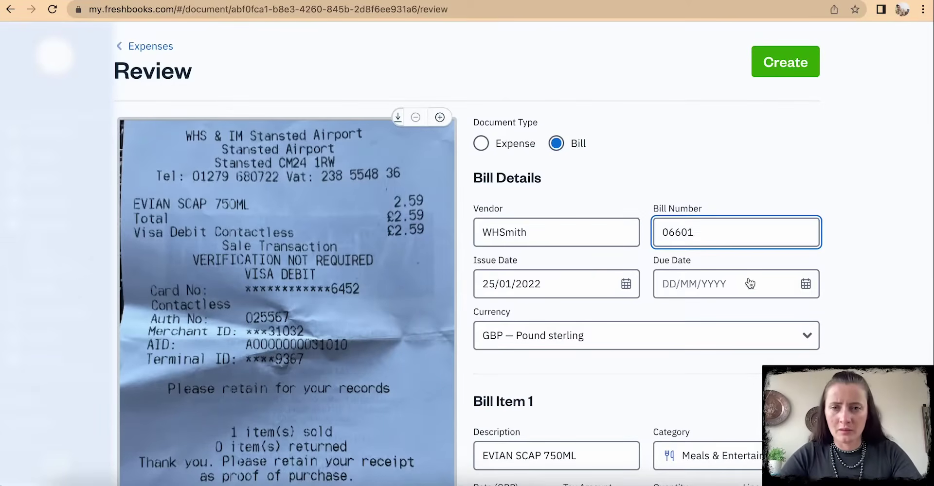
- Set the due date to 30/04/2022 and save the receipt as a WHSmith bill
click(745, 290)
click(837, 258)
scroll(837, 258, down, 4)
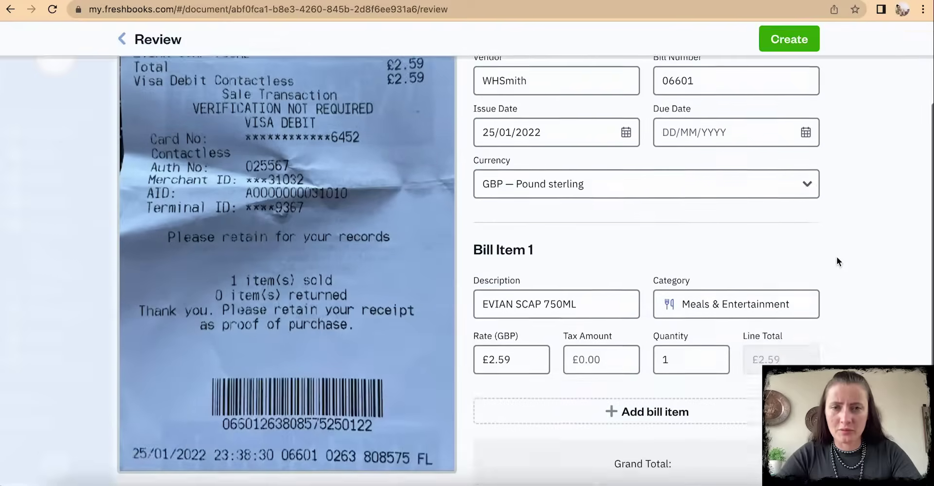
scroll(703, 389, up, 5)
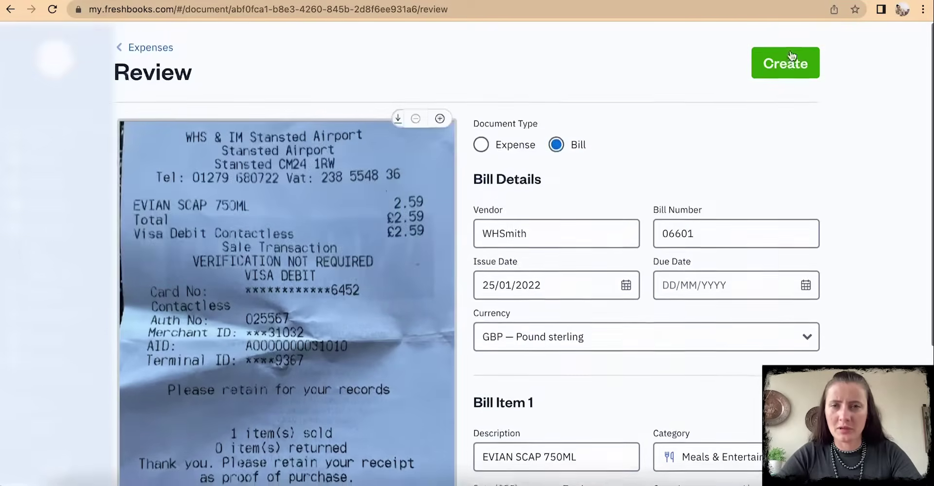
click(788, 65)
click(759, 283)
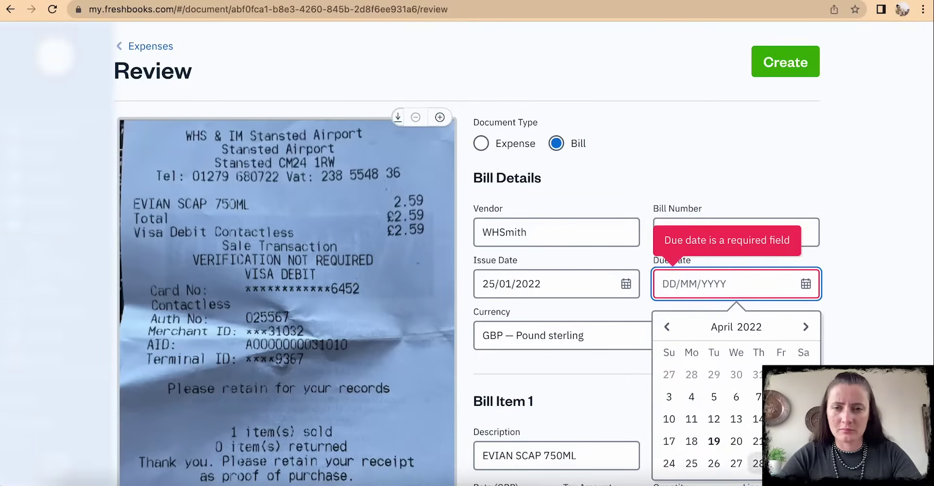
click(803, 464)
click(781, 67)
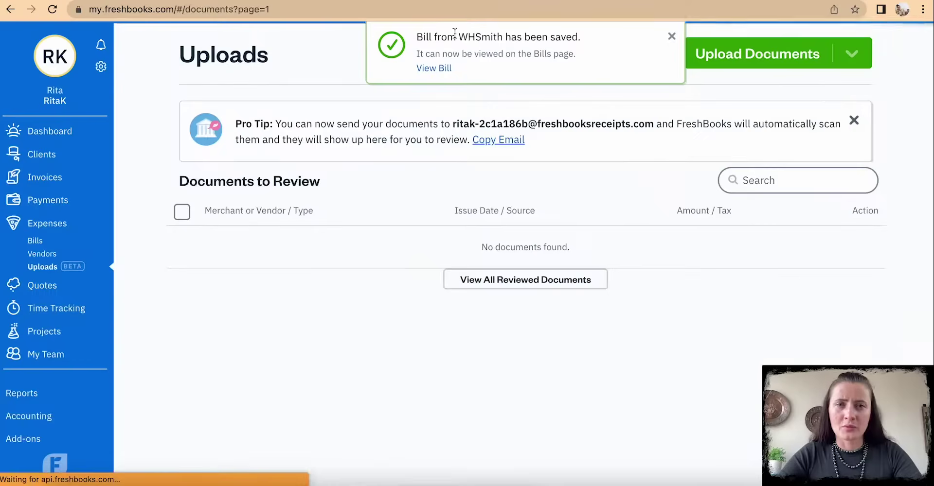
- Check the Bills list shows WHSmith bill 06601 for £2.59 as Unpaid, £1,553 outstanding
click(35, 241)
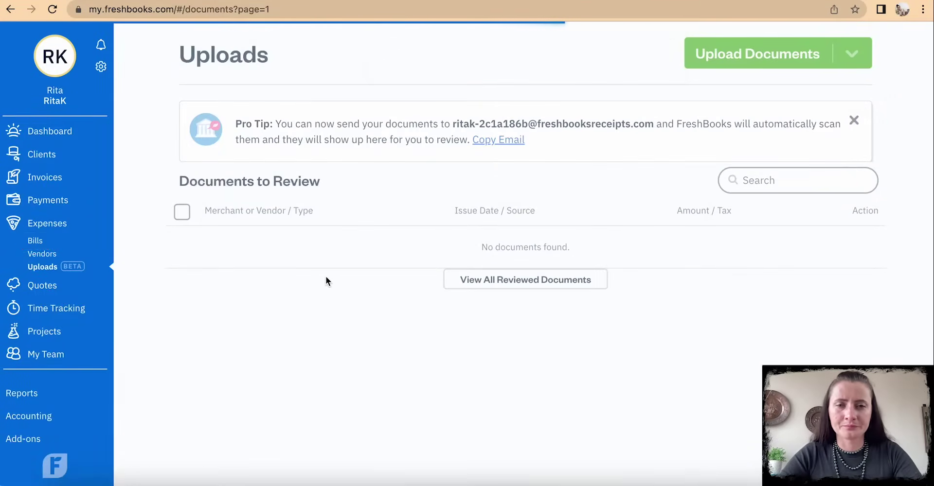
scroll(325, 276, down, 3)
scroll(326, 276, down, 5)
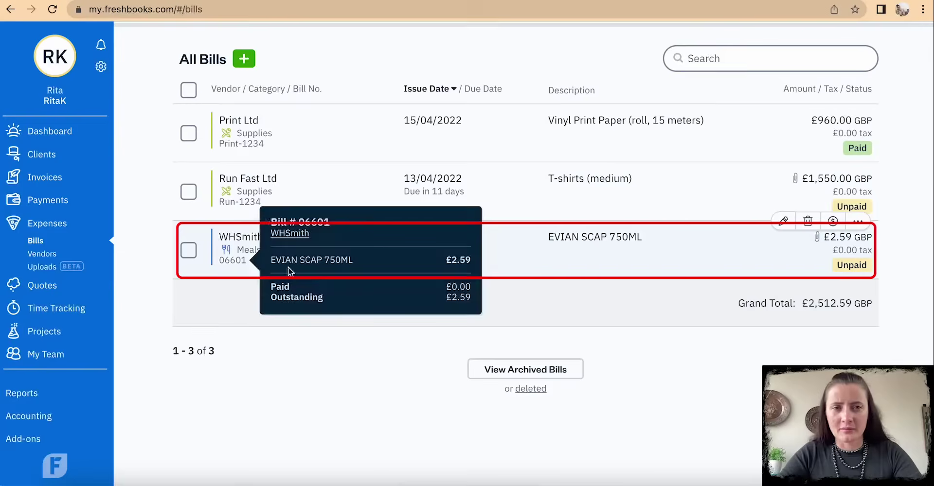
mouse_move(238, 256)
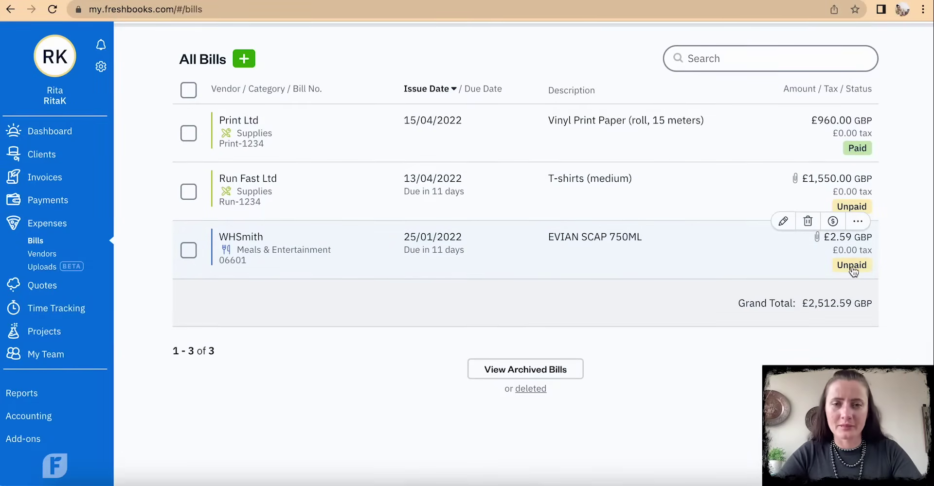
scroll(665, 281, up, 8)
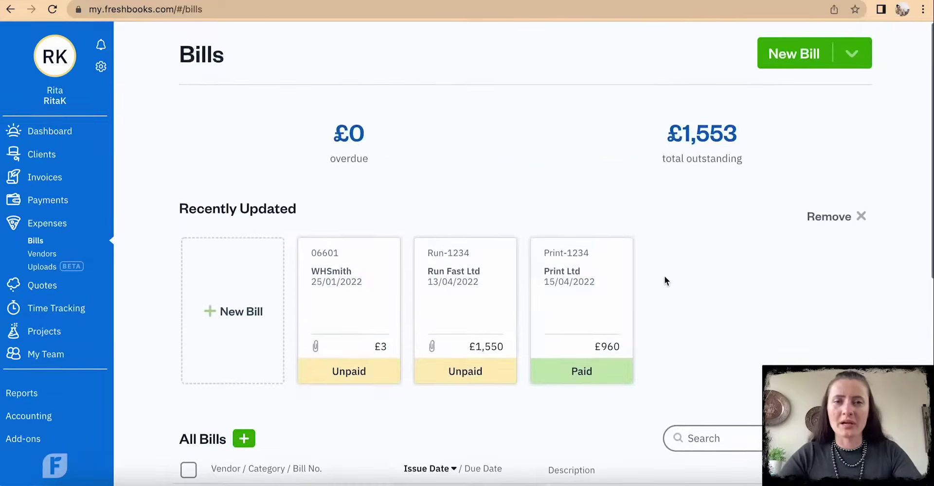